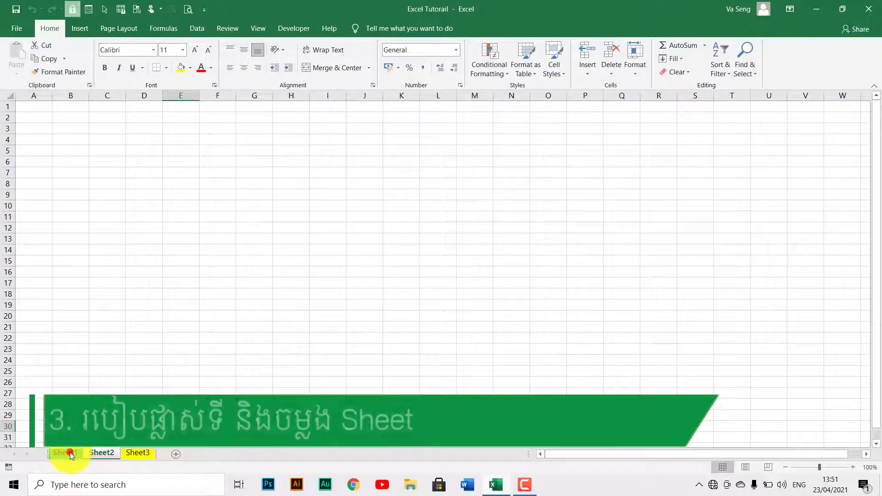
Step: Move Sheet1 so that it sits directly before Sheet3 in the Excel Tutorail.xlsx workbook
click(70, 453)
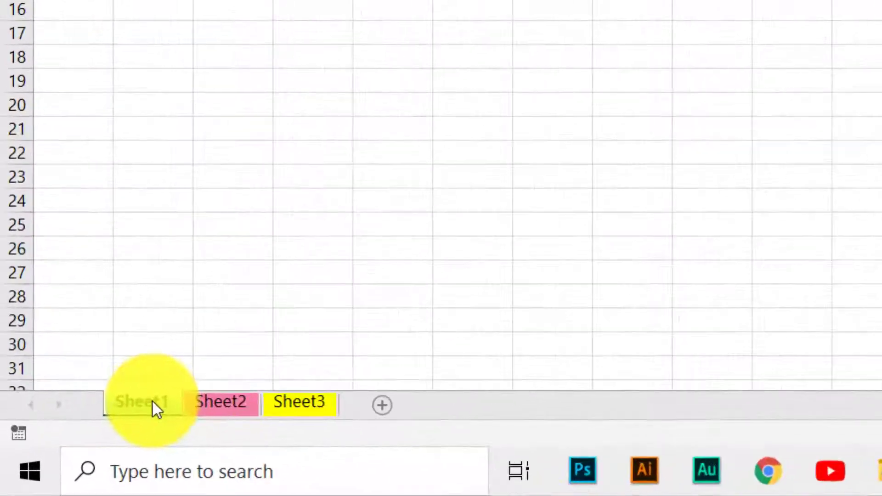
right_click(153, 402)
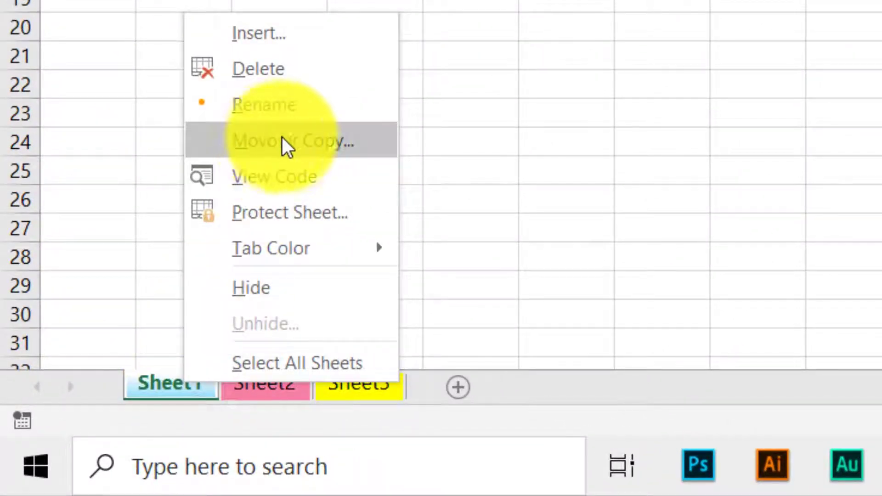
click(296, 137)
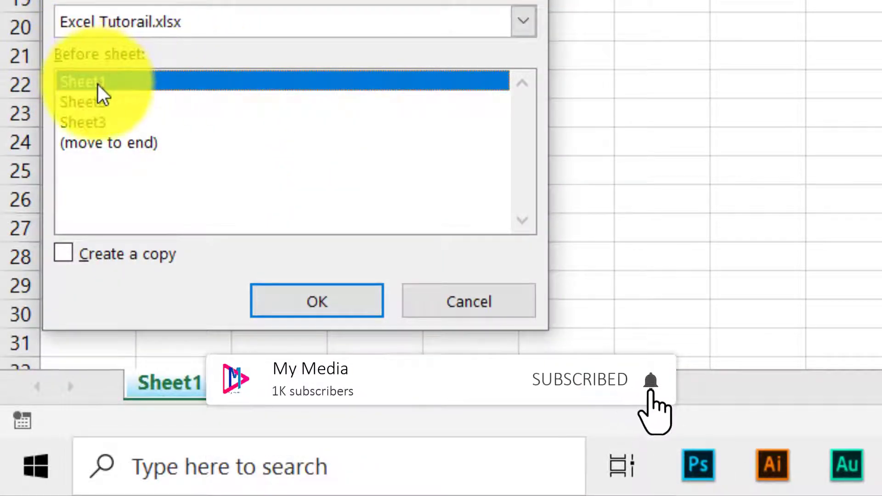
click(98, 103)
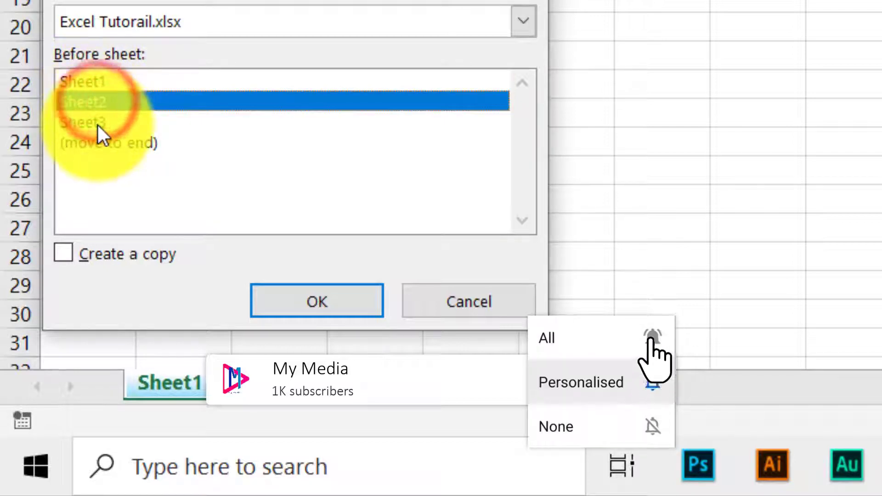
click(97, 124)
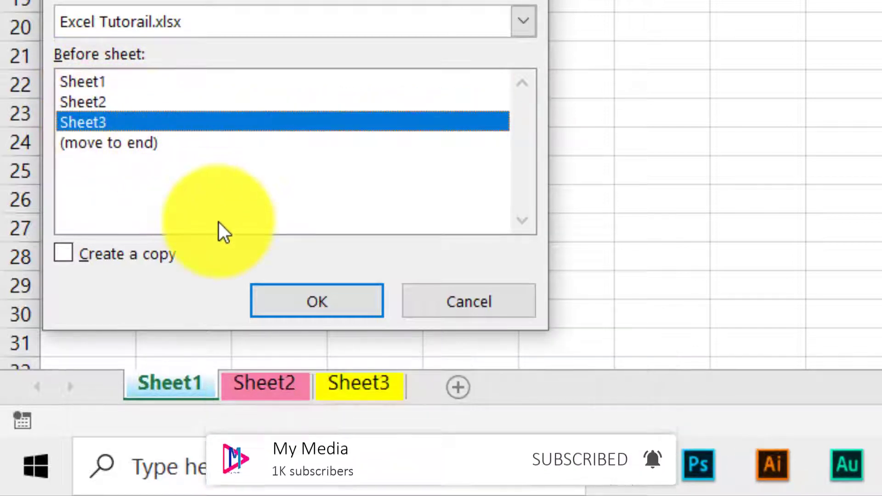
click(307, 302)
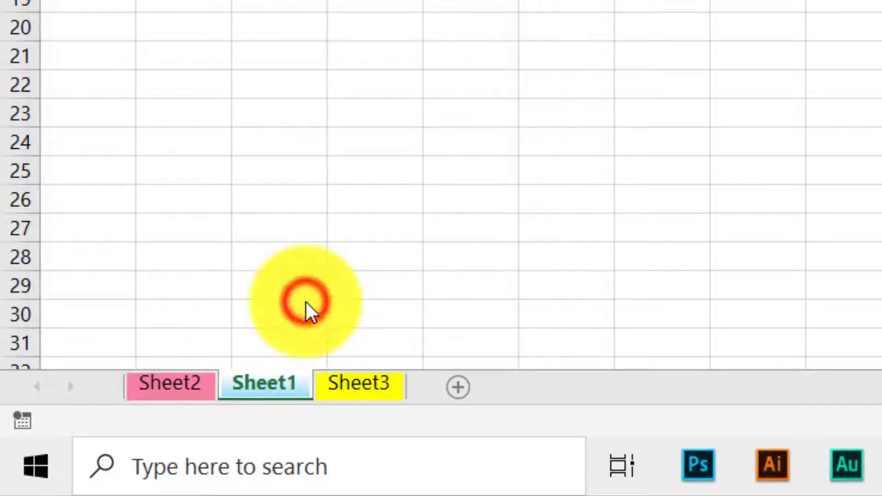
Step: Move Sheet2 to the end of the workbook's sheet order using the Move or Copy command
right_click(192, 391)
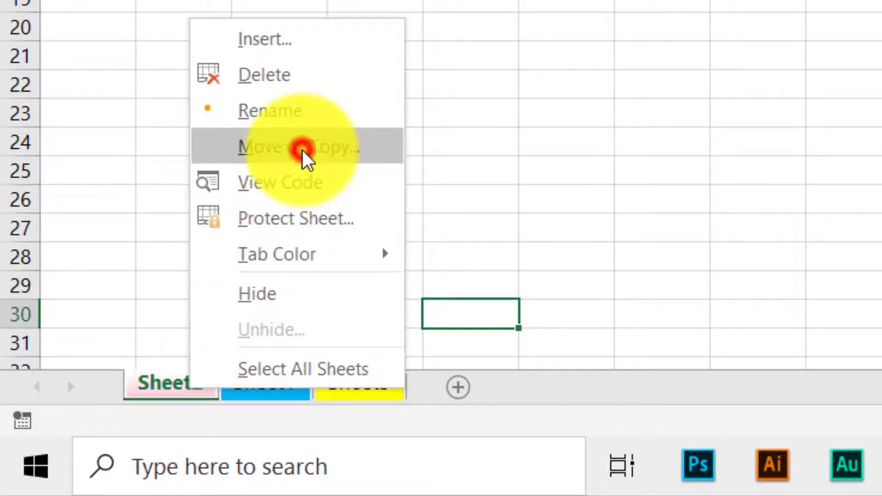
click(303, 151)
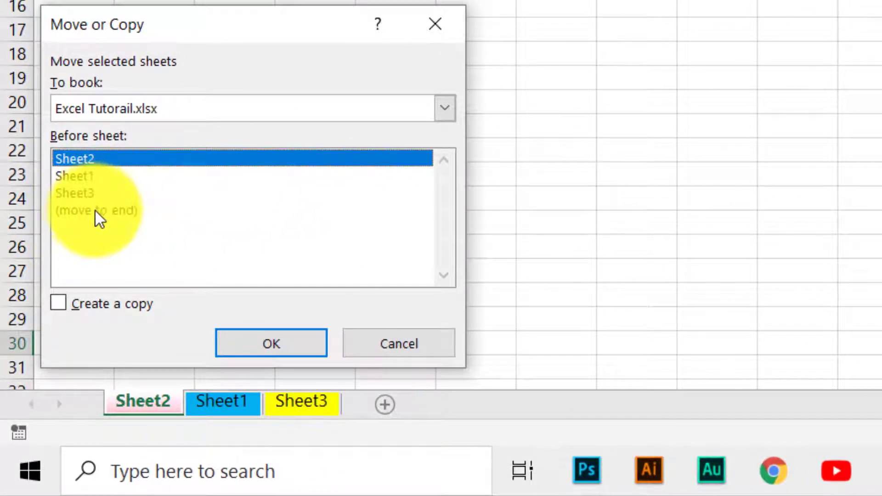
click(90, 209)
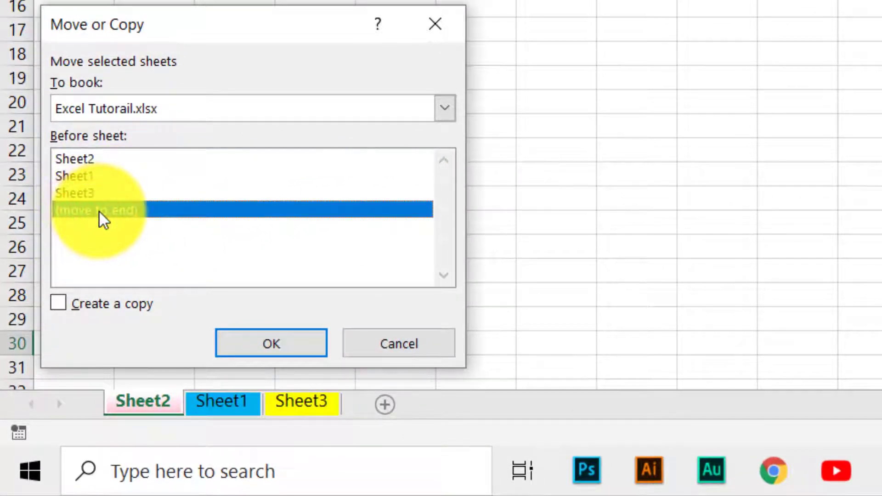
click(246, 340)
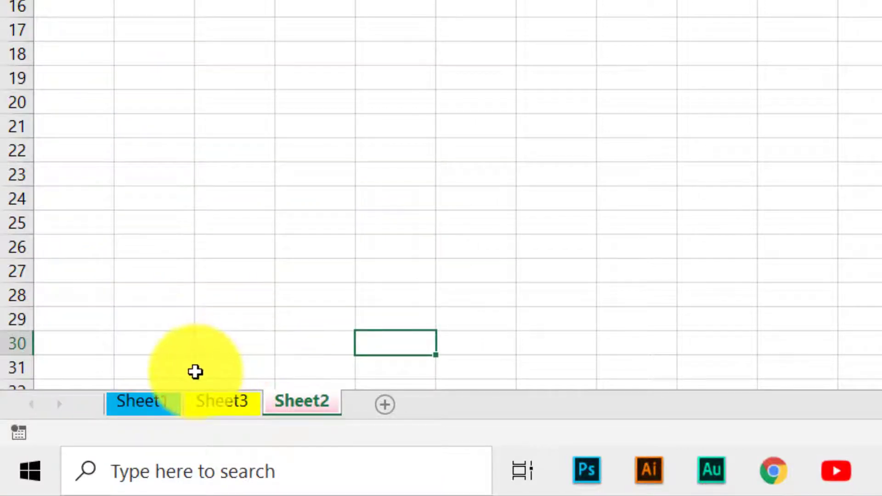
Step: Reposition Sheet1 directly in the tab row, placing it after Sheet2 and returning it to the front before Sheet3
click(148, 398)
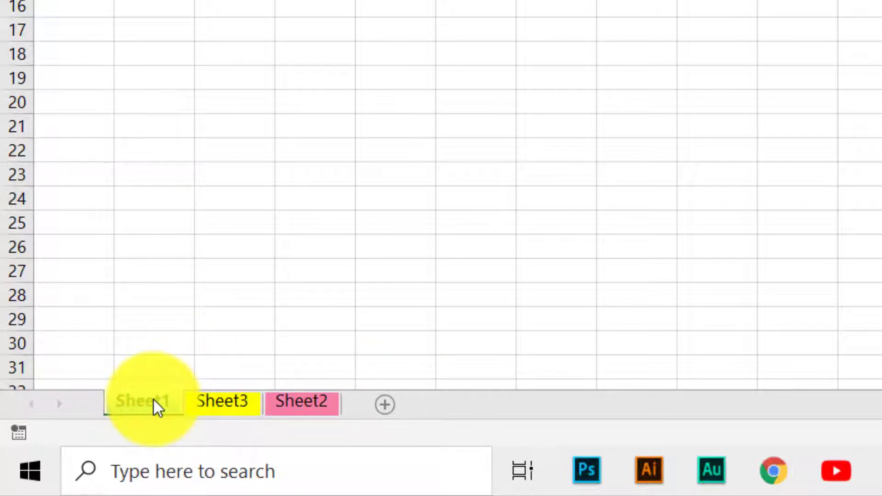
mouse_move(146, 399)
mouse_down()
mouse_move(274, 412)
mouse_move(190, 411)
mouse_move(345, 411)
mouse_up()
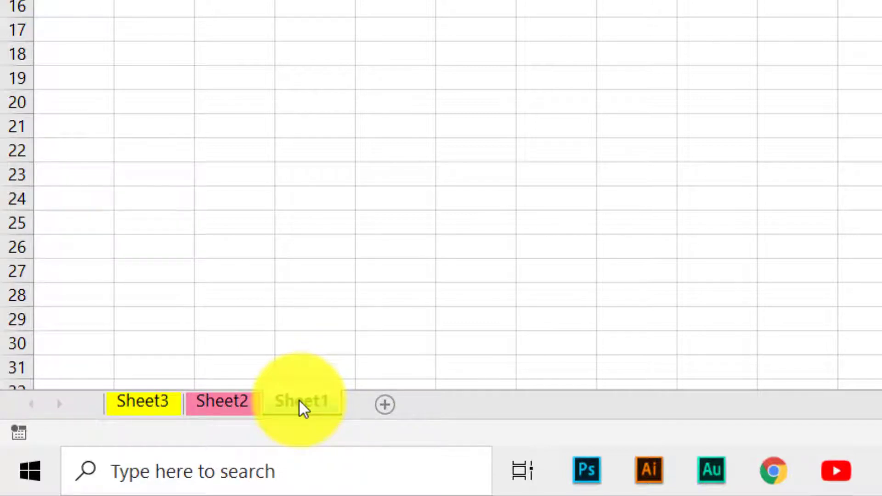
drag(300, 401, 276, 400)
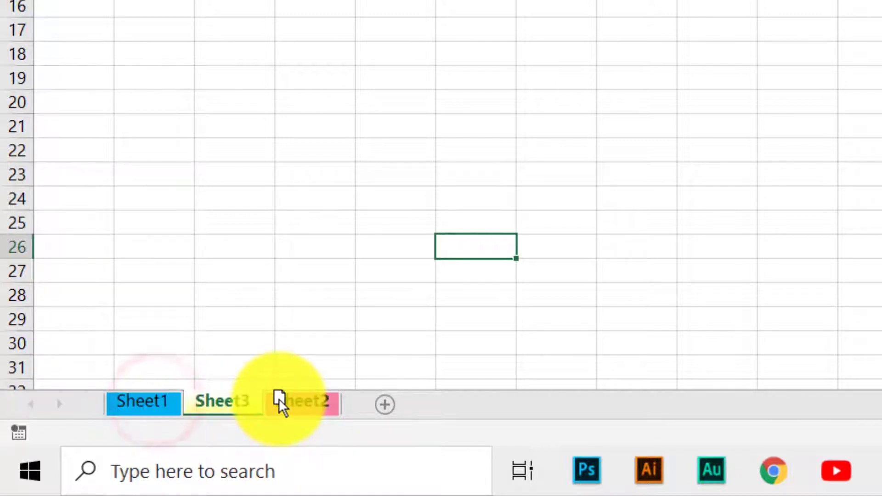
click(169, 410)
click(220, 366)
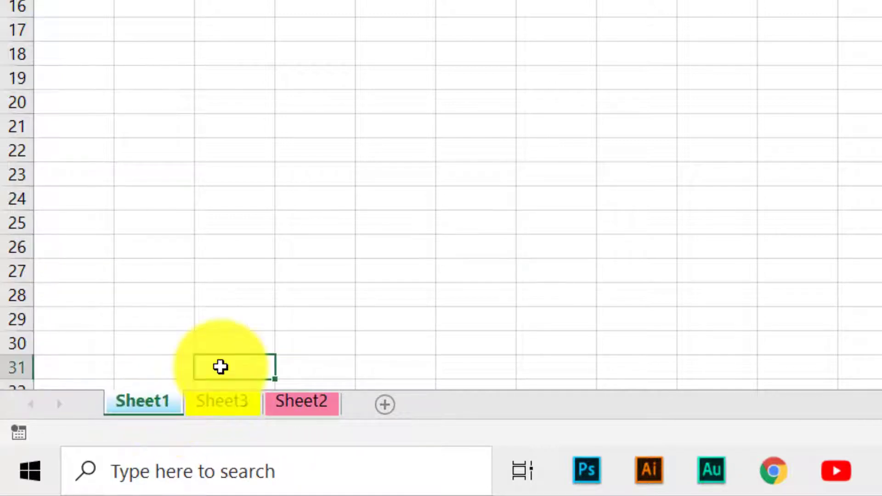
Step: Create a copy of Sheet1 and place it before Sheet2 in the same workbook
right_click(158, 404)
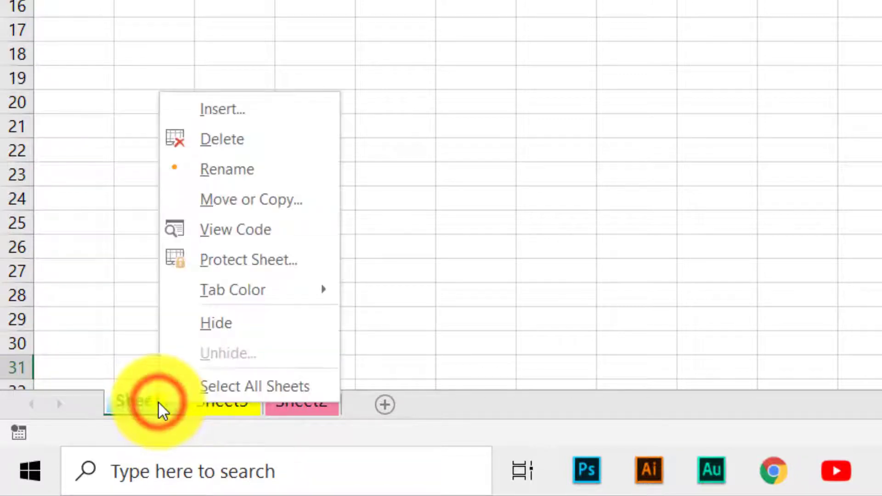
click(243, 201)
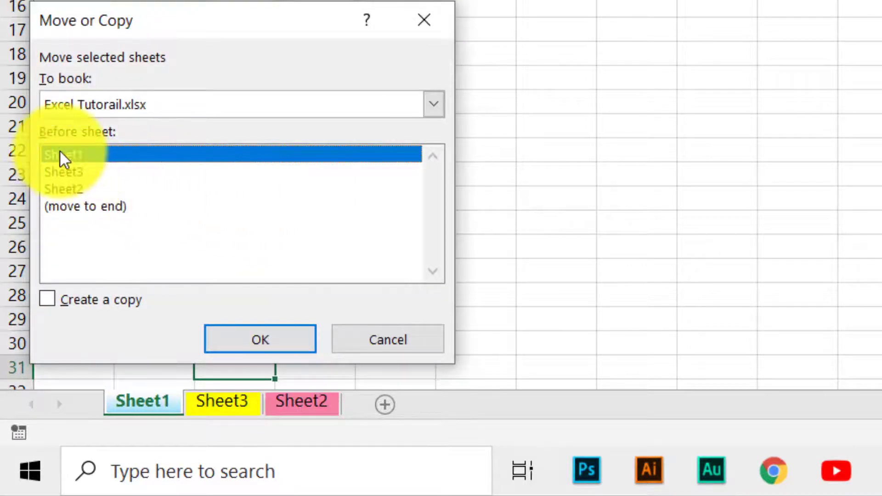
click(81, 189)
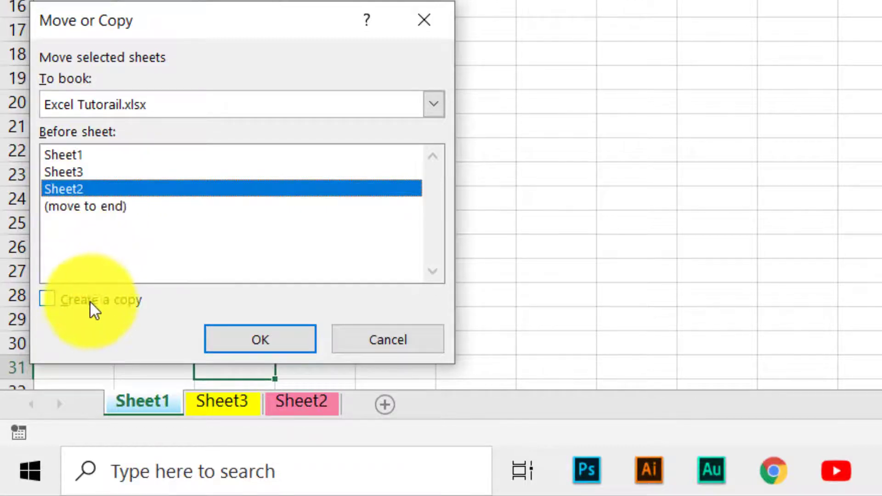
click(64, 300)
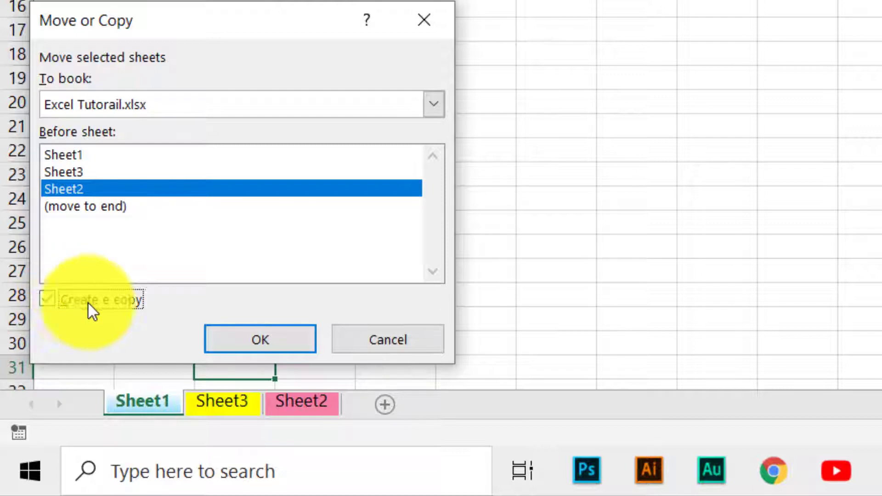
click(249, 339)
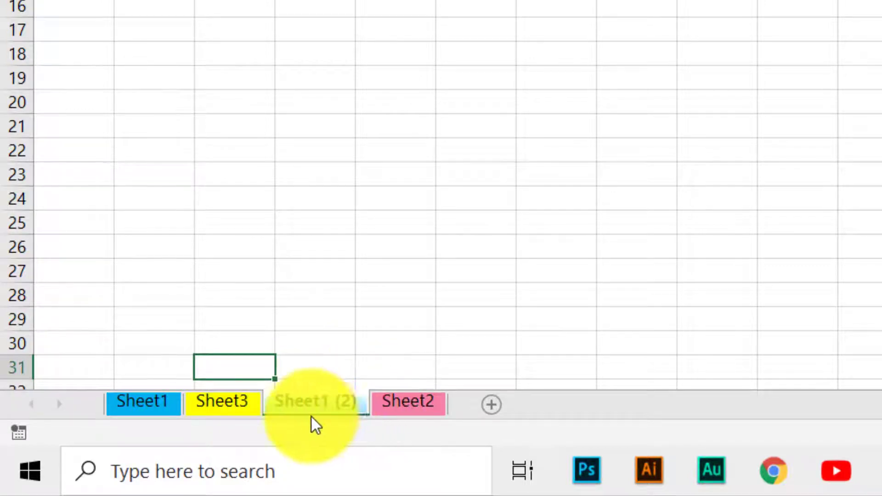
Step: Create a copy of Sheet3 and place it at the end of the same workbook
right_click(224, 406)
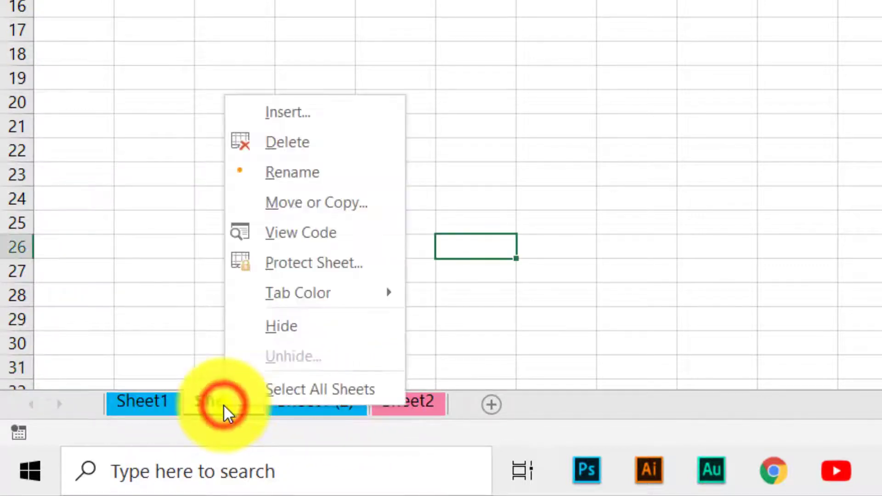
click(344, 213)
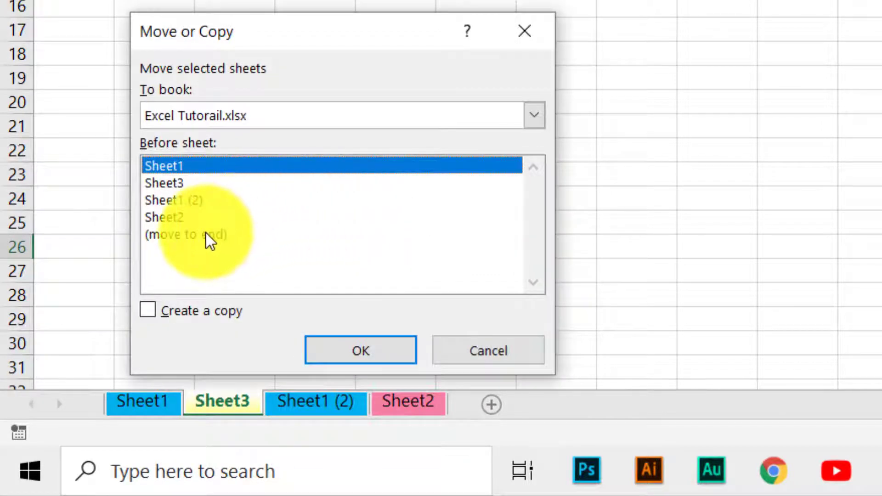
click(206, 233)
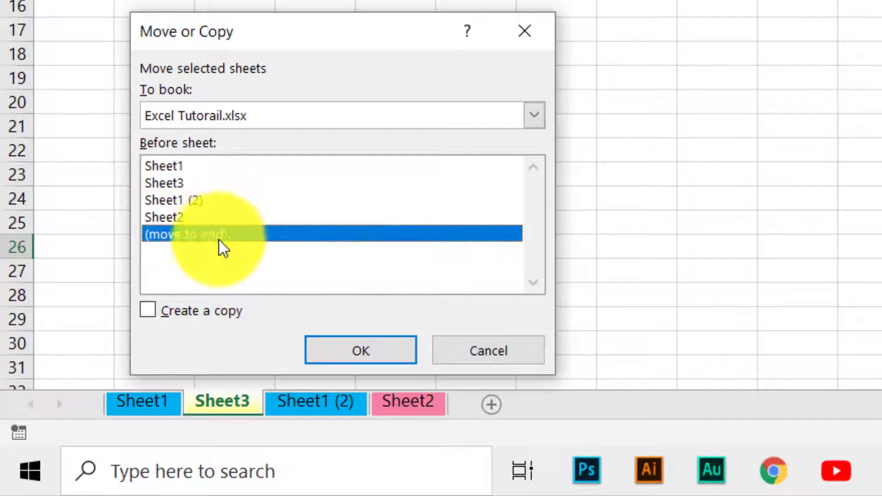
click(168, 309)
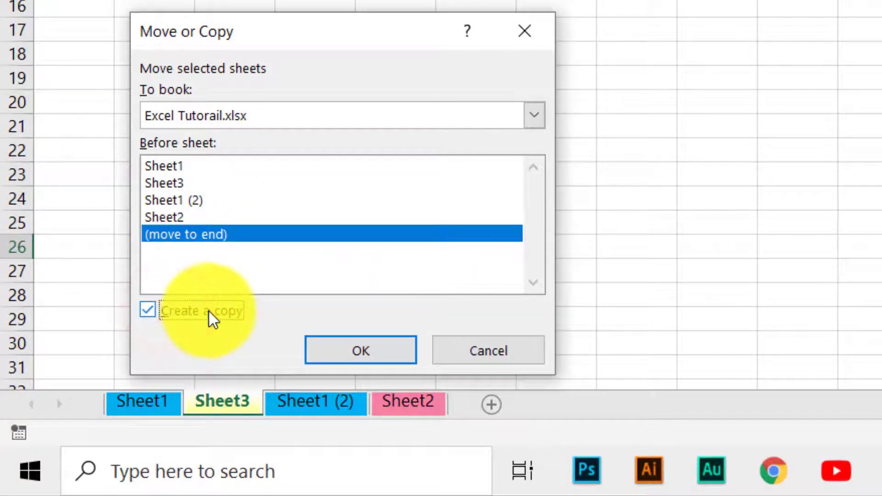
click(366, 354)
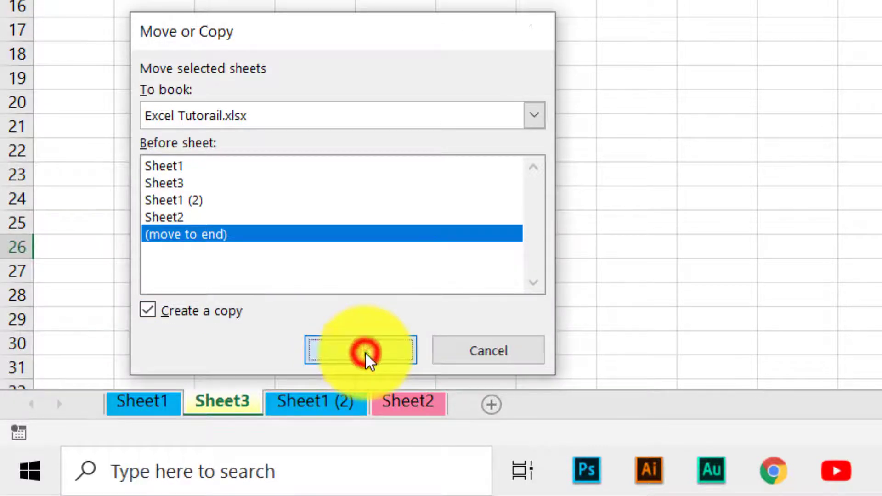
Step: Open the name of the copied sheet Sheet1 (2) for editing with the Rename command
click(333, 401)
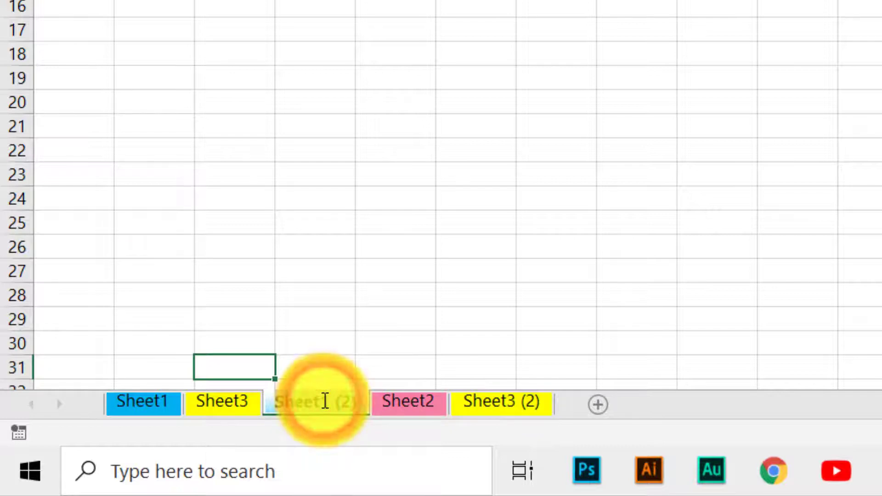
click(477, 399)
click(345, 405)
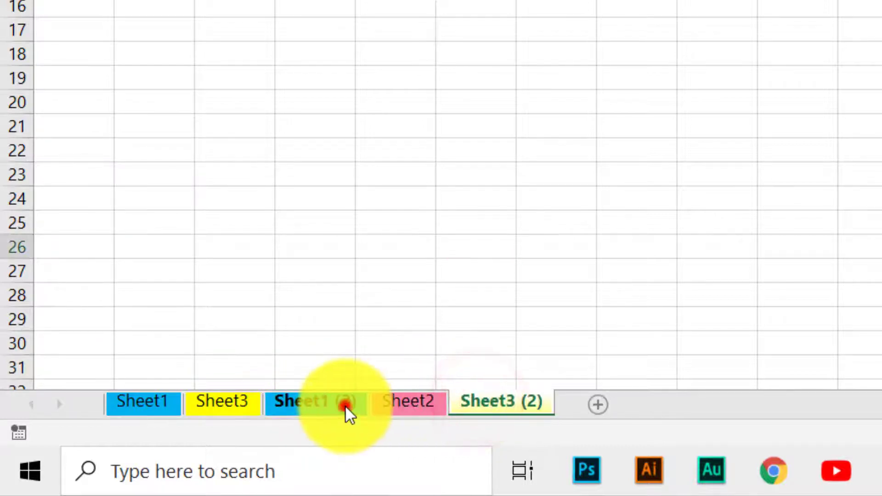
right_click(305, 407)
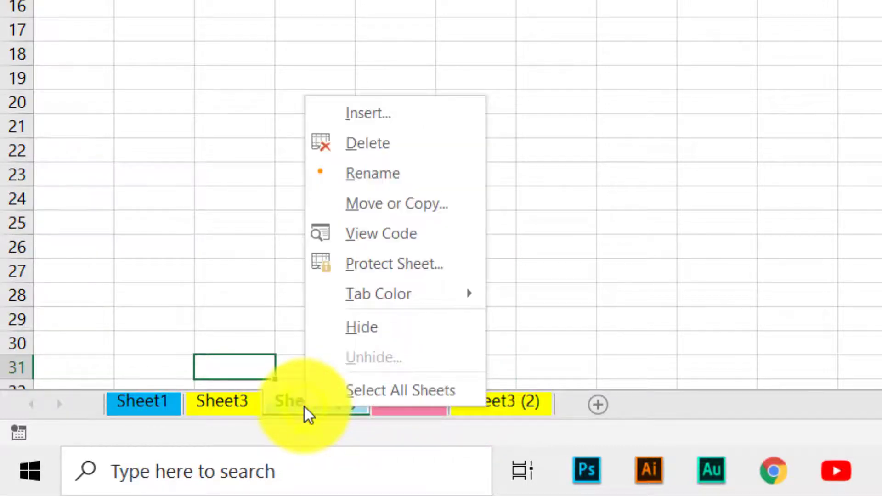
click(376, 174)
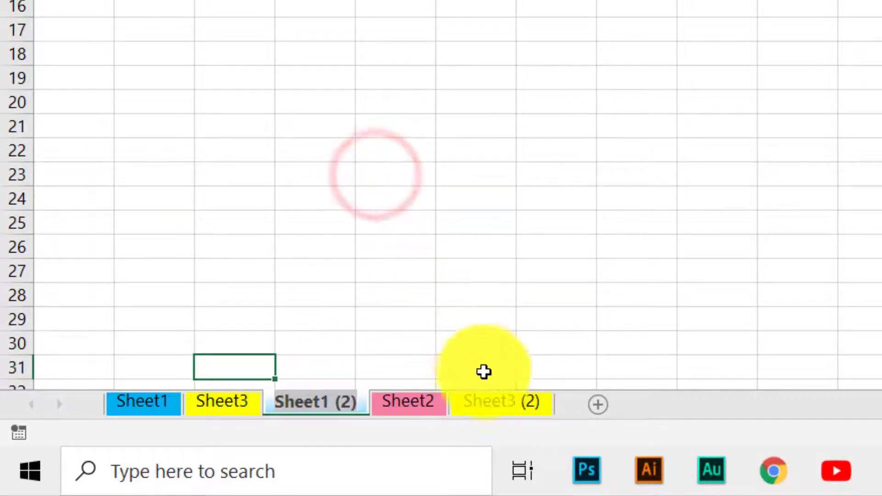
Step: Open the name of the copied sheet Sheet3 (2) for editing, select its text and leave the edit
click(488, 396)
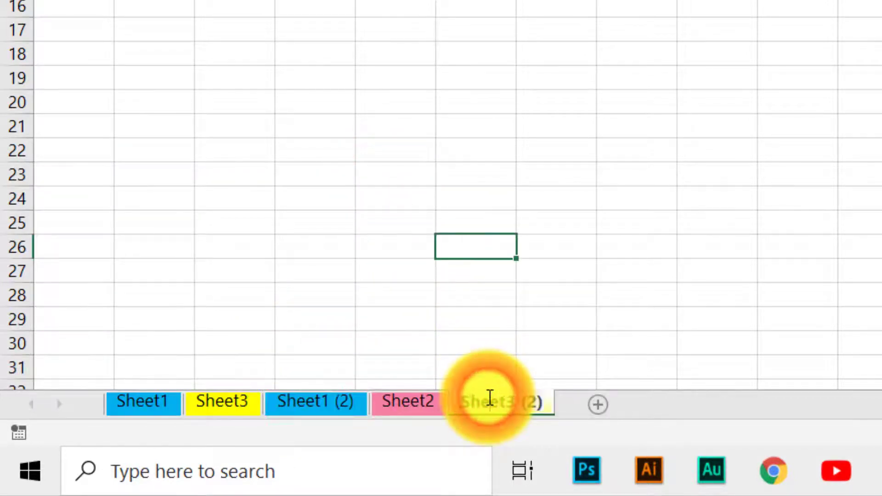
drag(463, 402, 539, 413)
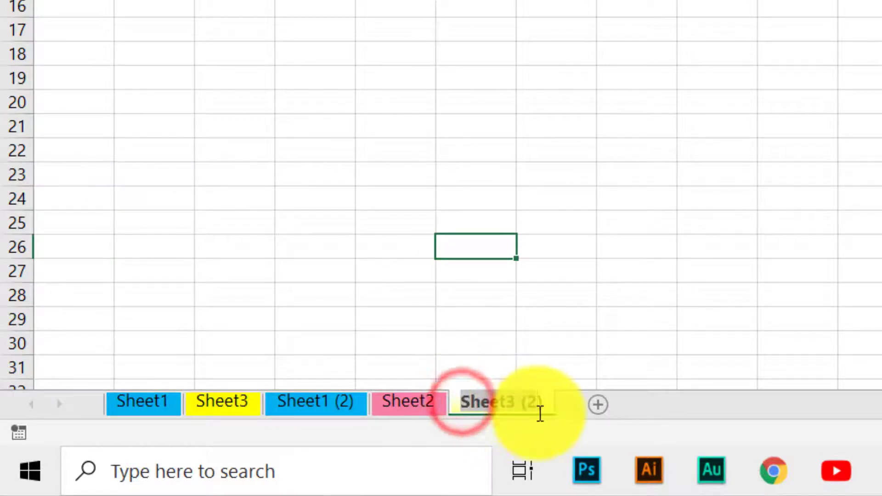
click(491, 397)
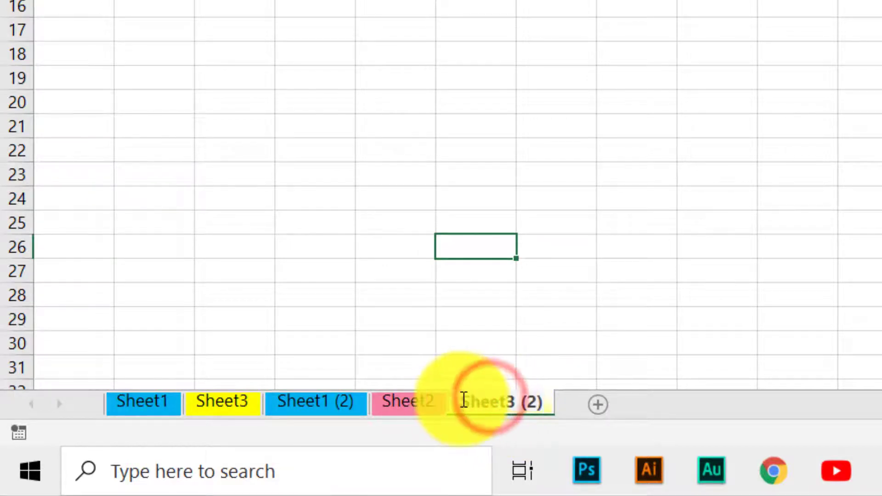
drag(463, 400, 541, 403)
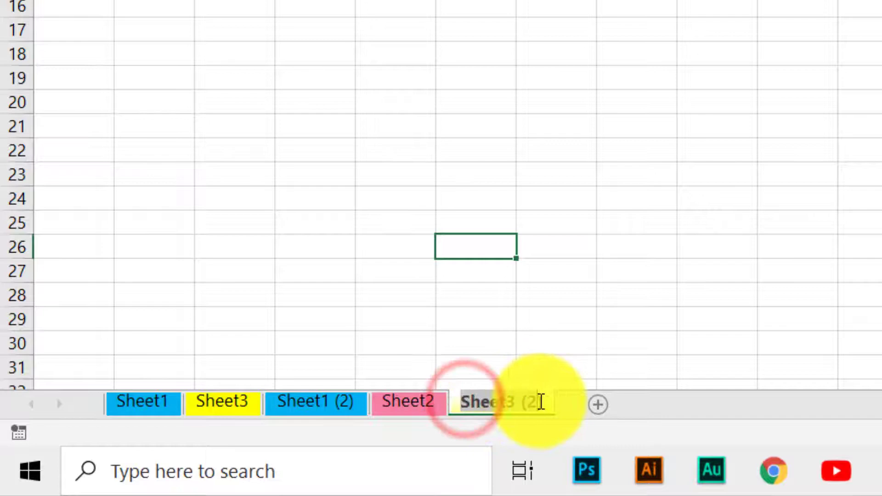
click(365, 337)
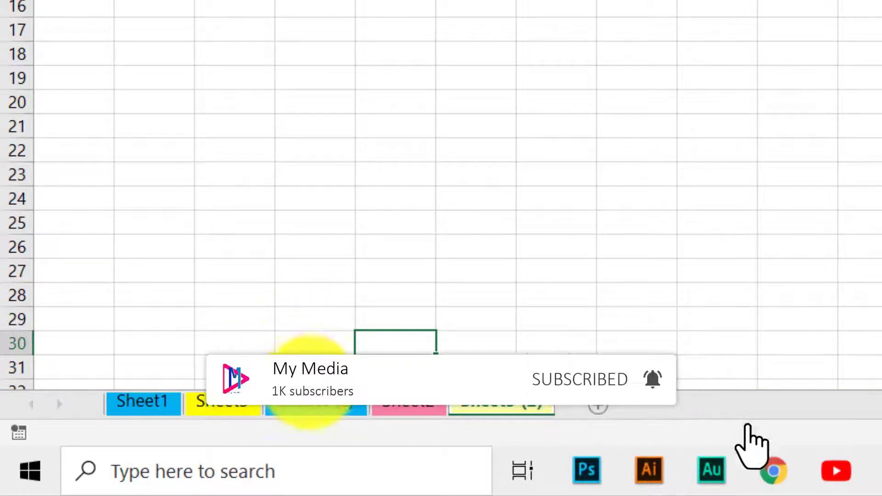
Step: Move the sheet Sheet1 (2) out of the Excel Tutorail workbook into a new book
click(331, 397)
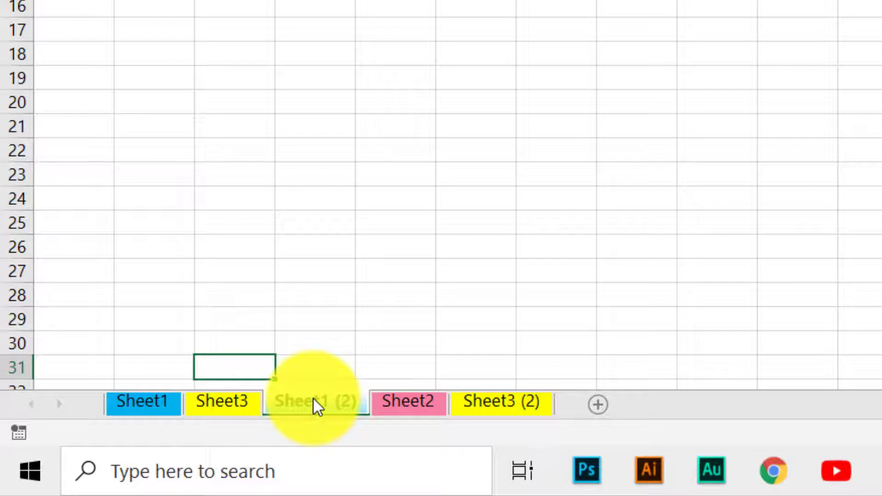
right_click(313, 398)
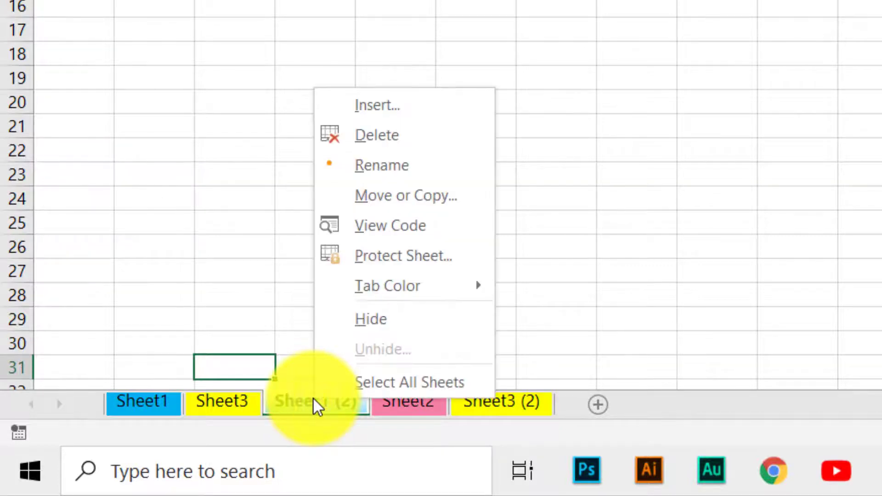
click(405, 190)
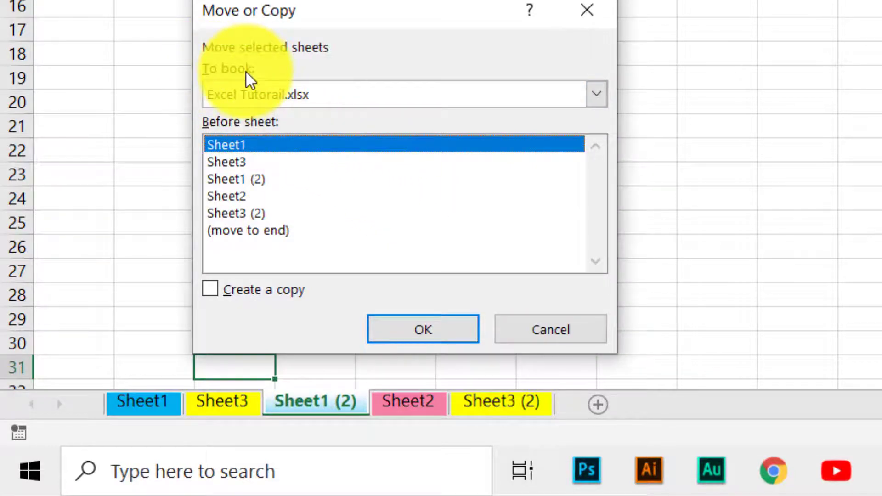
click(281, 91)
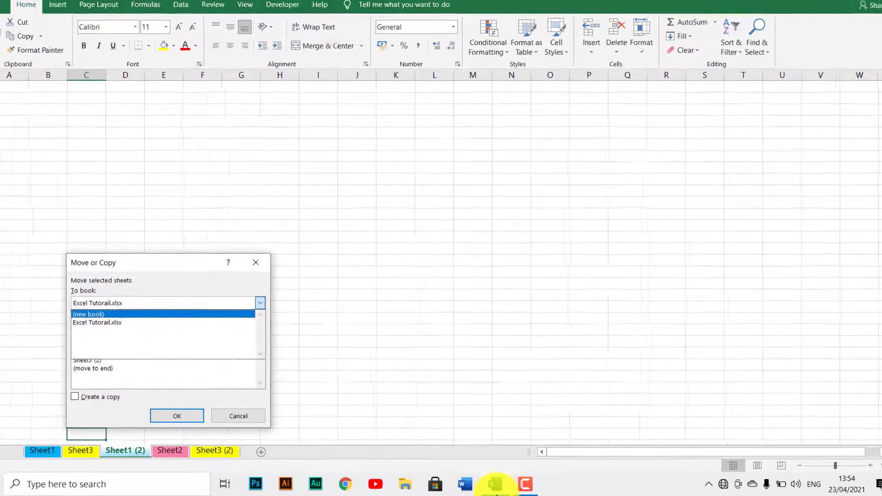
mouse_move(497, 484)
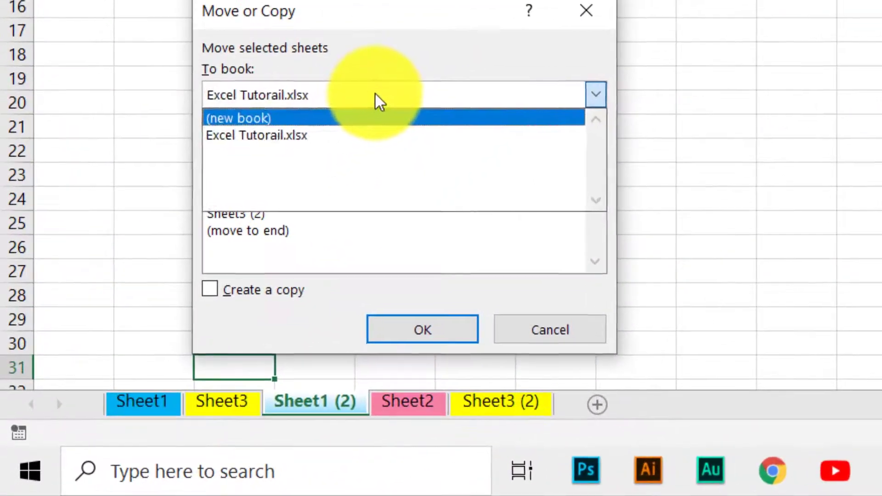
click(166, 308)
click(151, 308)
click(344, 91)
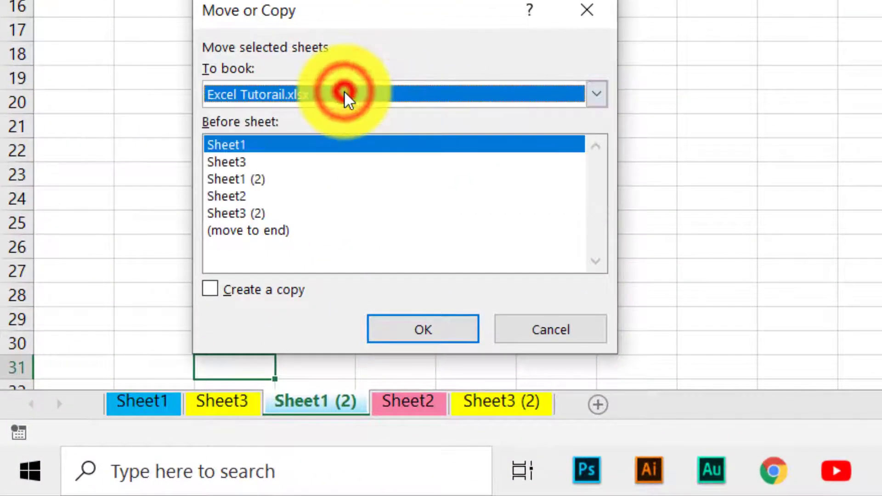
click(344, 91)
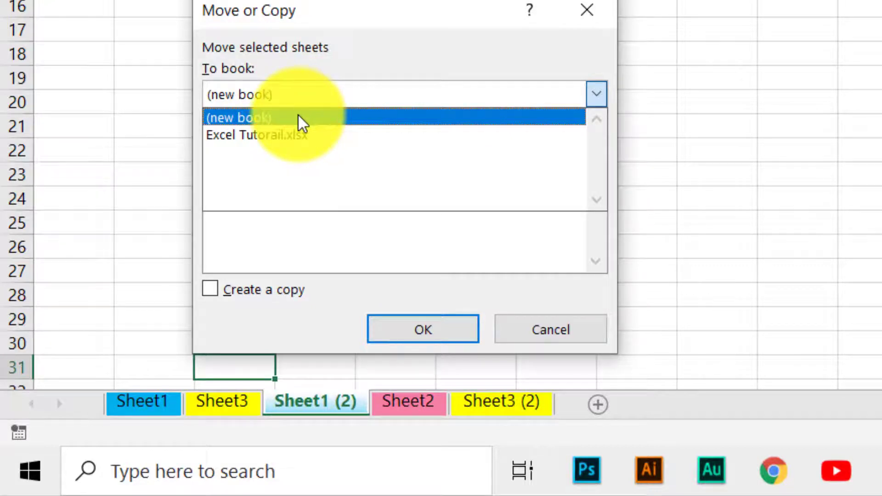
click(245, 116)
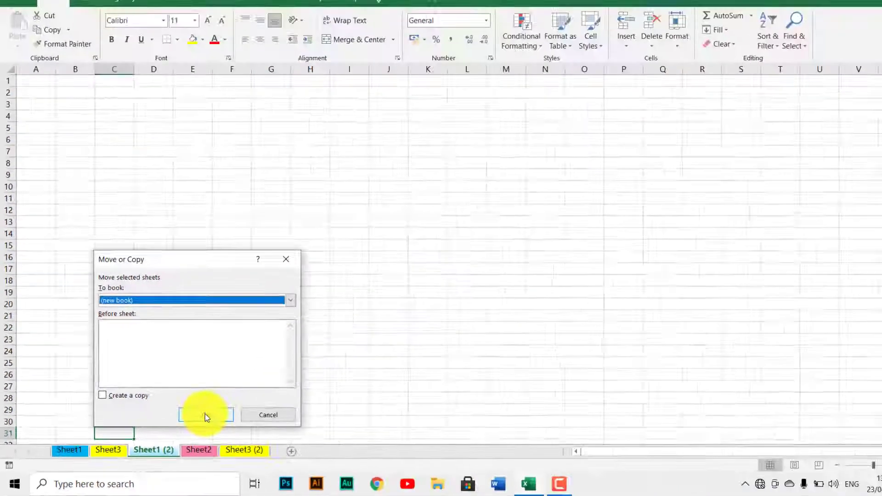
click(421, 328)
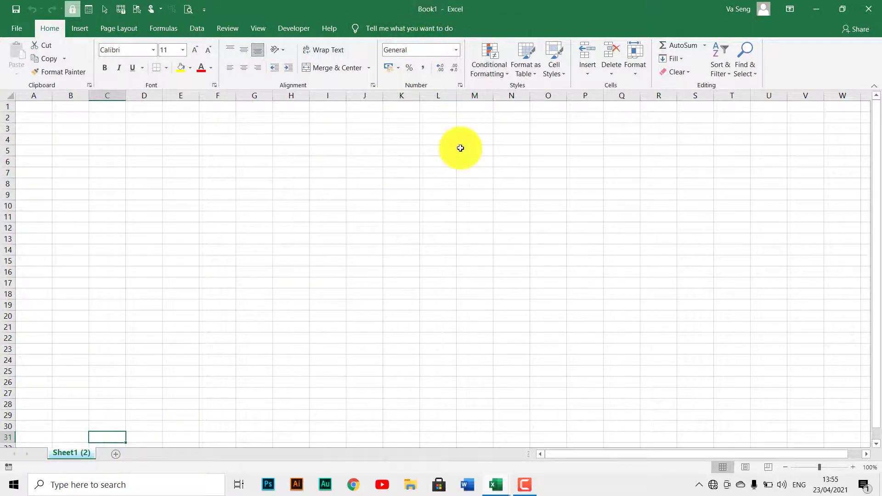
Step: Return to the Excel Tutorail workbook and move its sheet Sheet3 (2) to Book1, placed before Sheet1 (2)
click(491, 488)
click(419, 424)
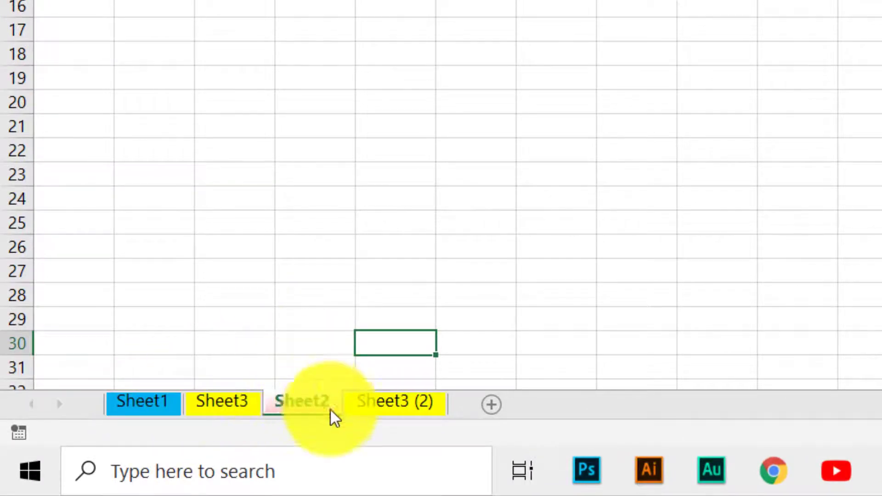
click(379, 402)
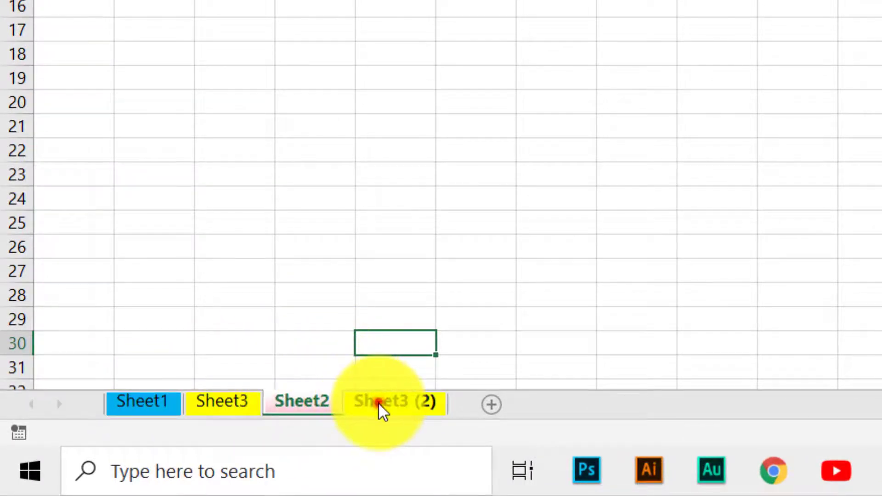
right_click(368, 404)
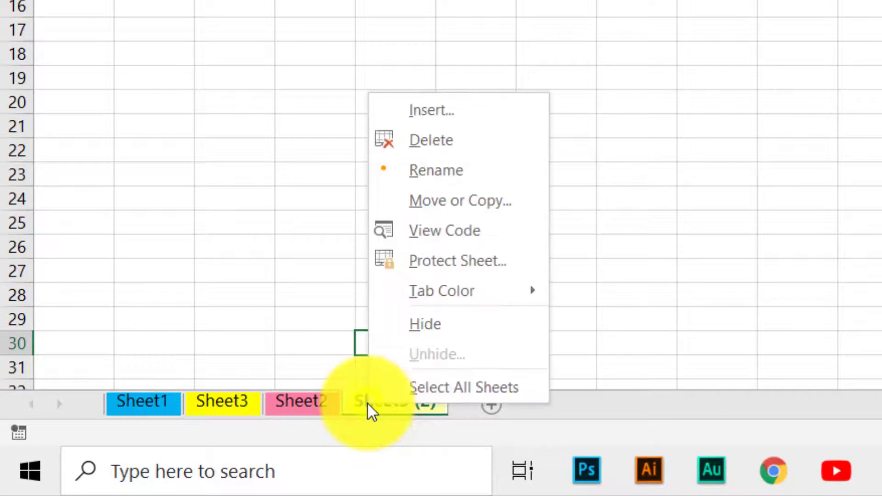
click(458, 201)
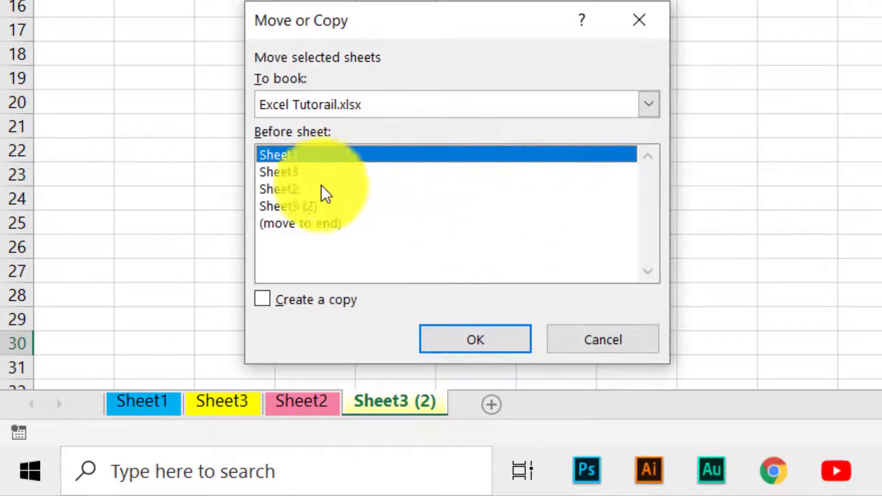
click(330, 98)
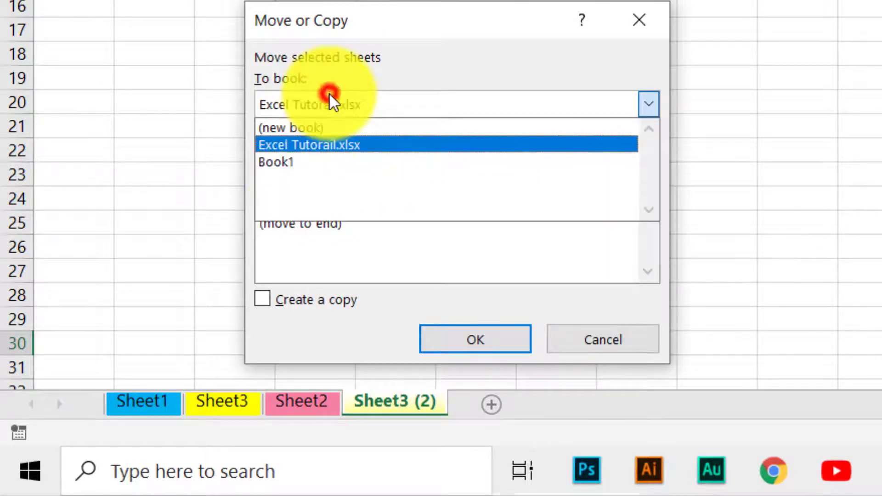
click(316, 162)
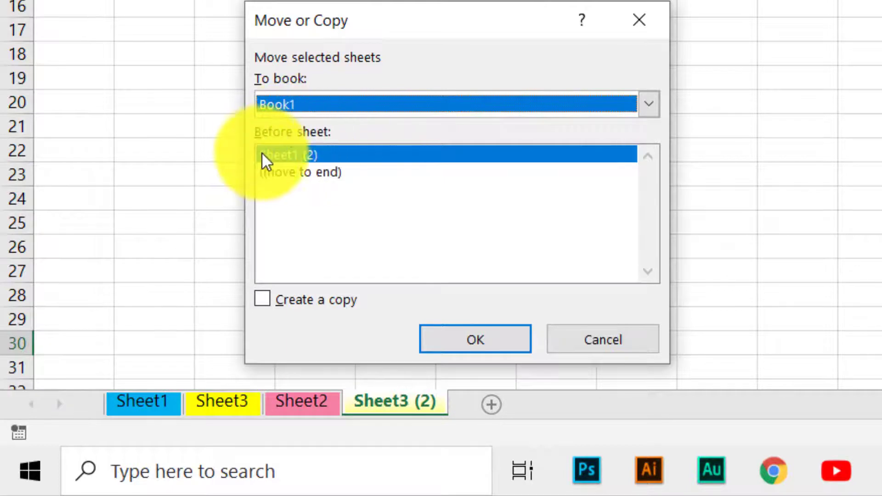
click(294, 179)
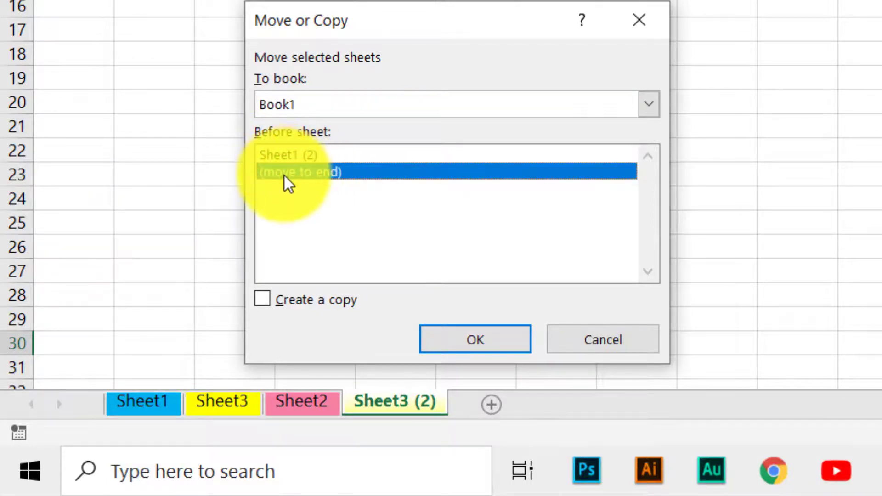
click(289, 161)
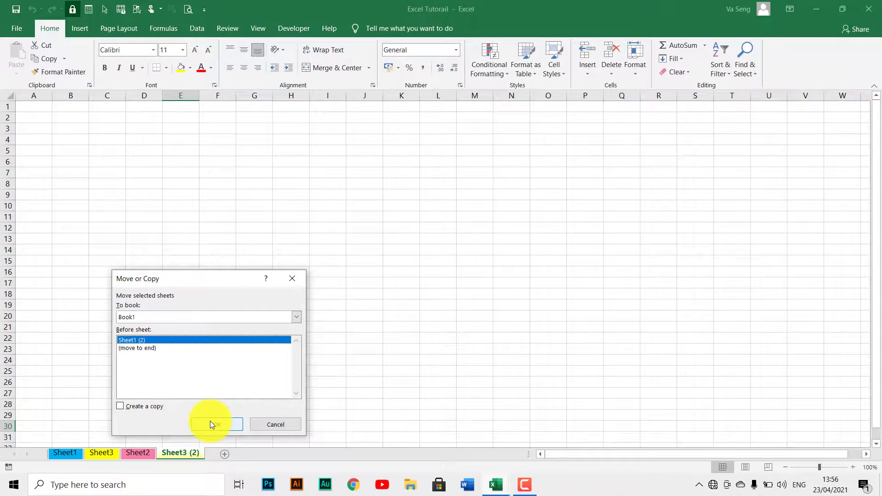
click(210, 424)
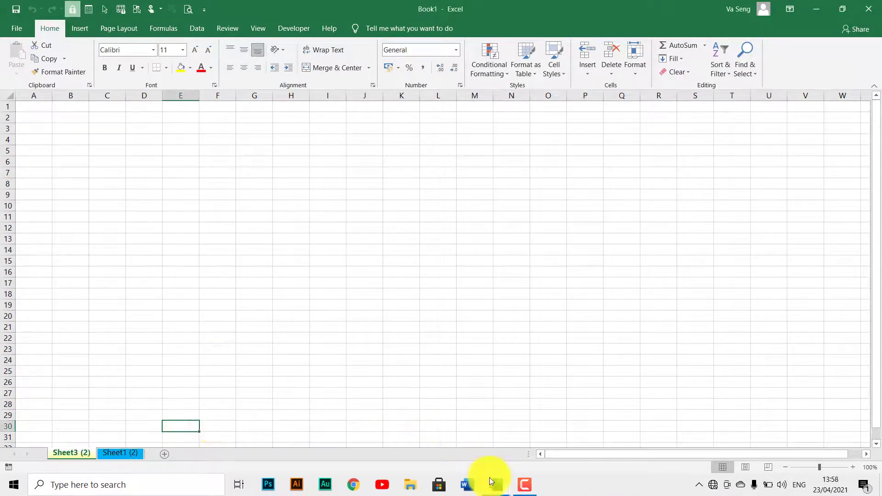
Step: Return to the Excel Tutorail workbook and create a copy of Sheet2 in Book1, placed before Sheet1 (2)
click(490, 478)
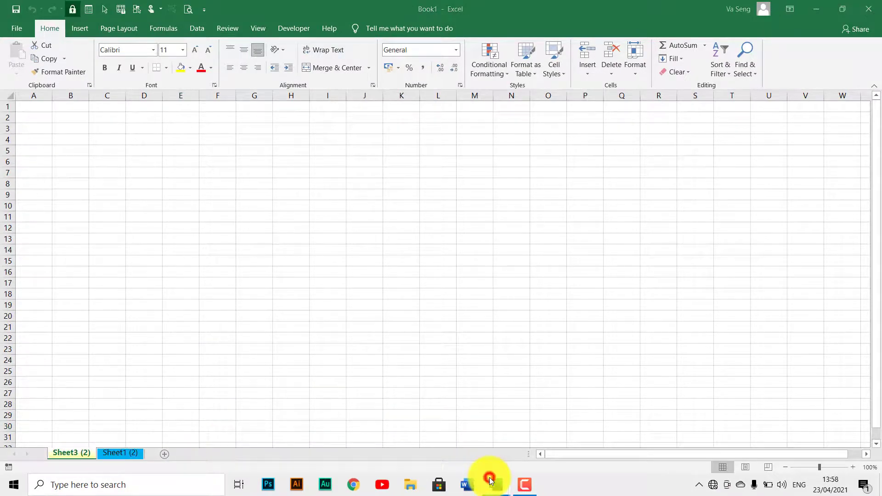
click(421, 446)
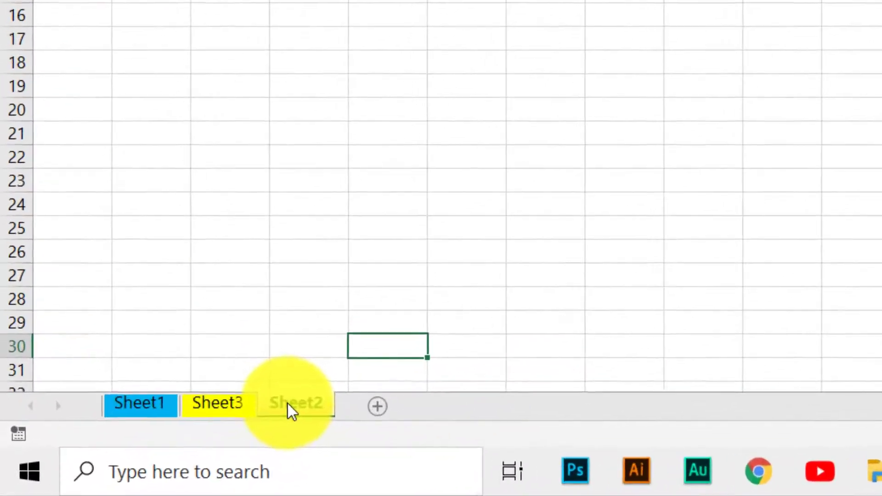
click(313, 389)
right_click(312, 406)
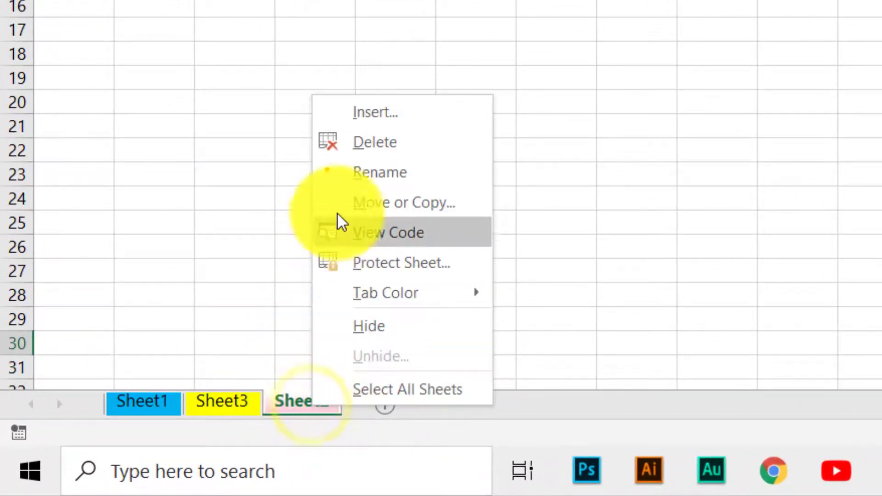
click(419, 205)
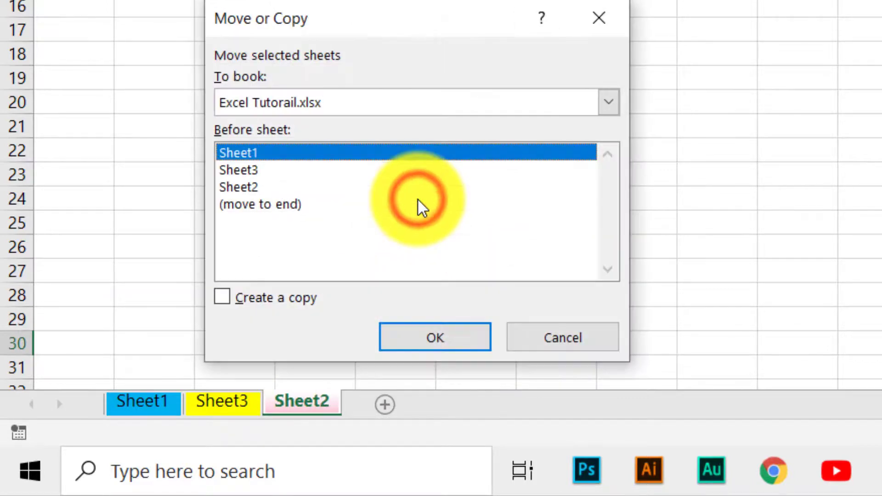
click(304, 107)
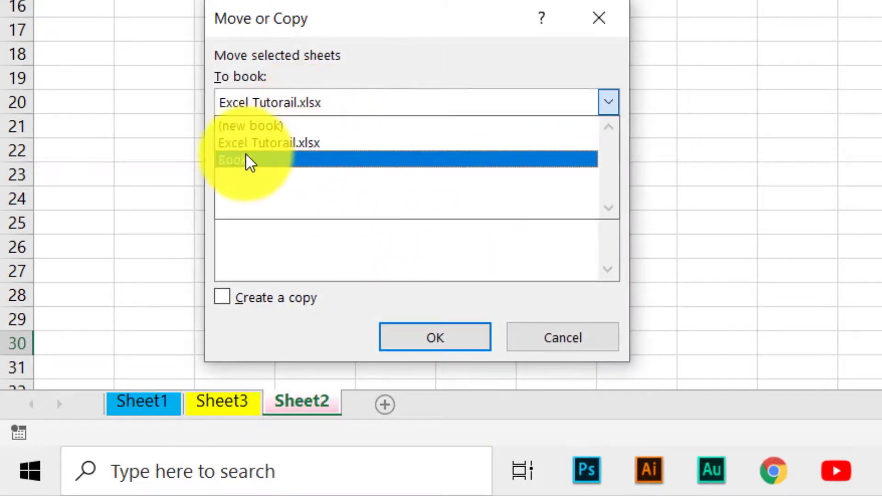
click(283, 160)
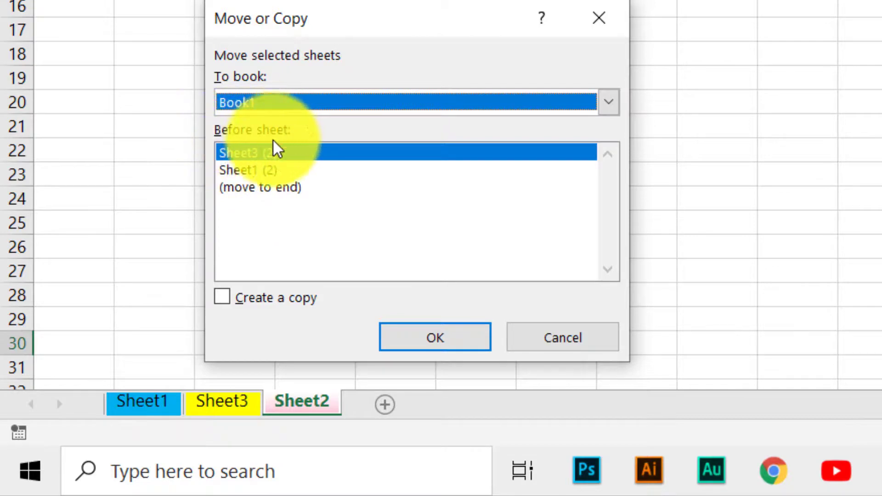
click(264, 169)
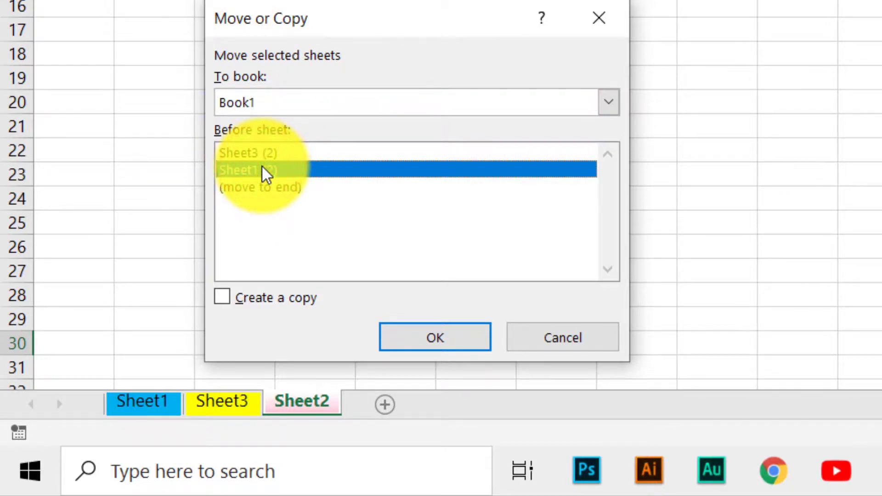
click(256, 298)
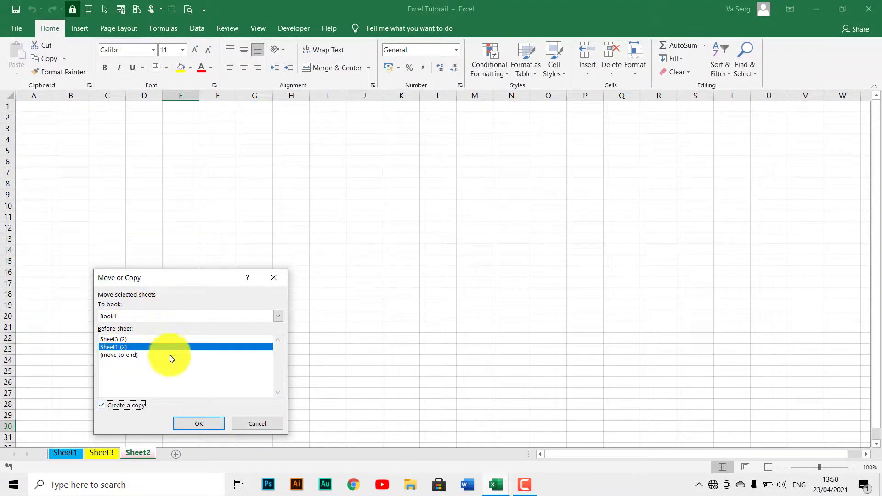
click(194, 424)
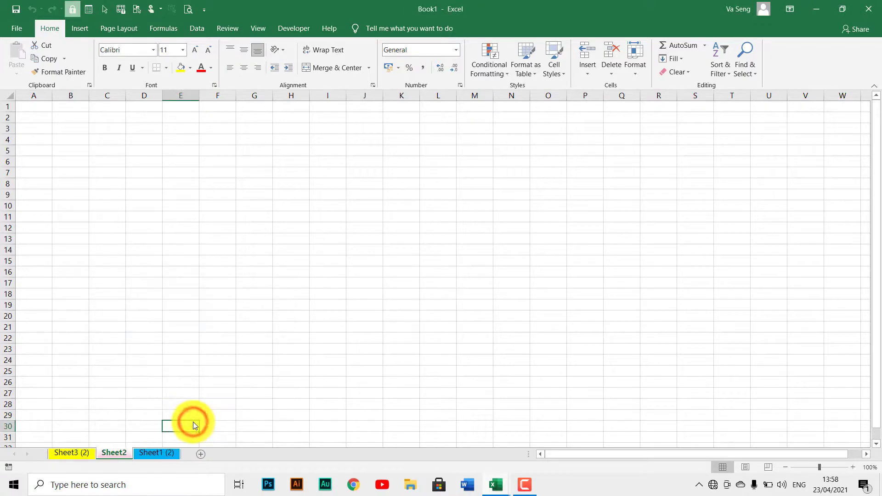
Step: Return to the Excel Tutorail workbook and create a copy of Sheet1 at the end of Book1
click(501, 493)
click(447, 436)
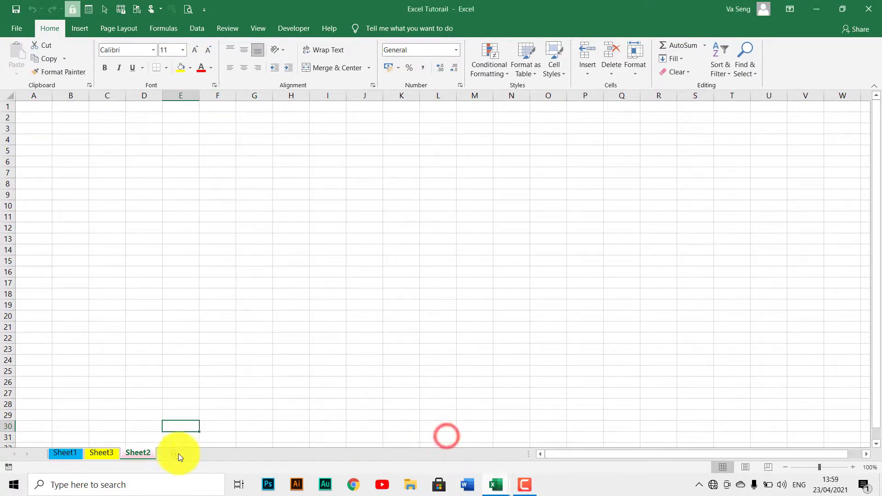
click(66, 452)
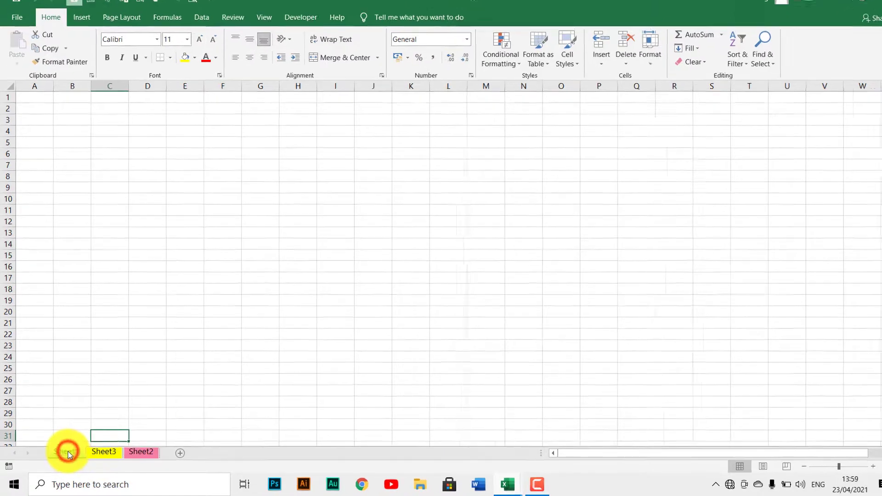
right_click(120, 418)
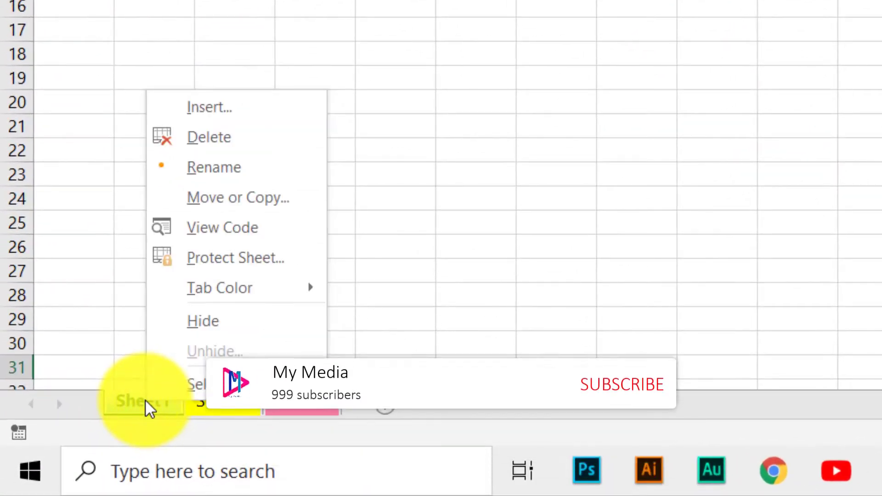
click(241, 204)
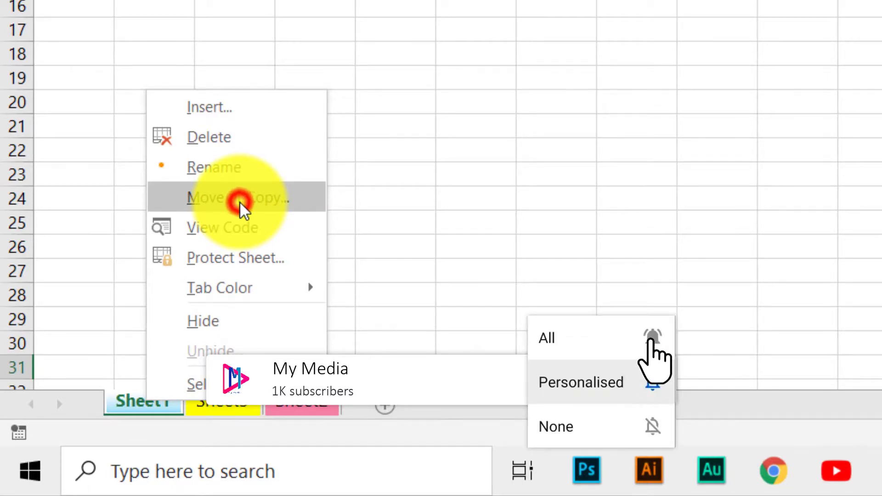
click(193, 102)
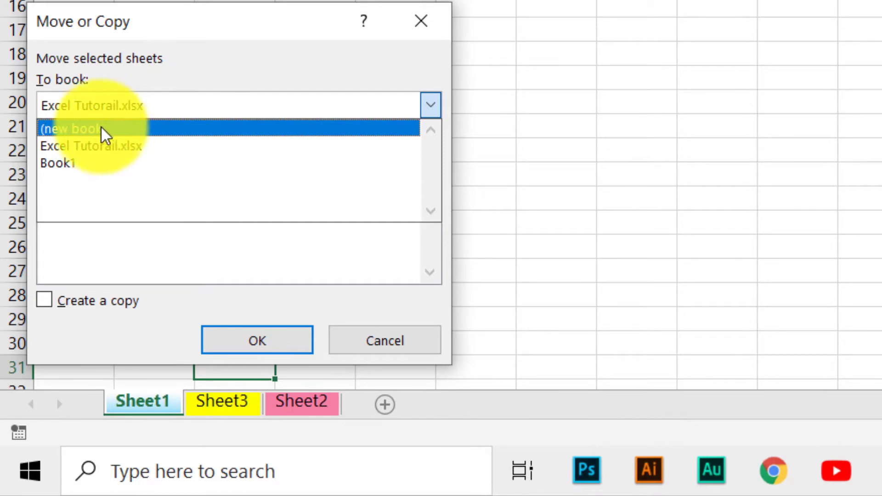
click(91, 162)
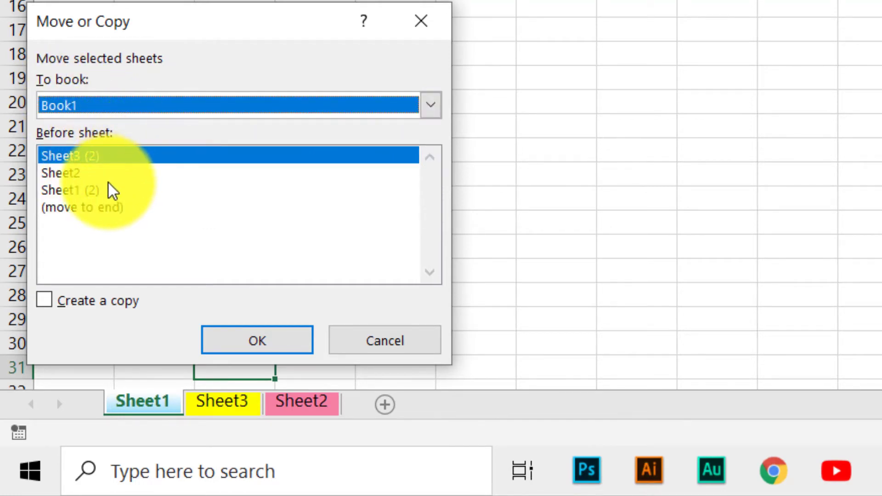
click(104, 207)
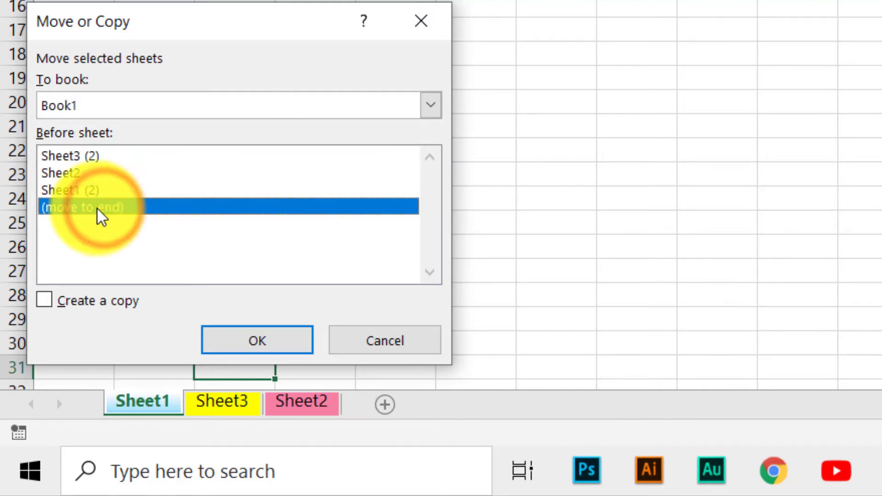
click(73, 306)
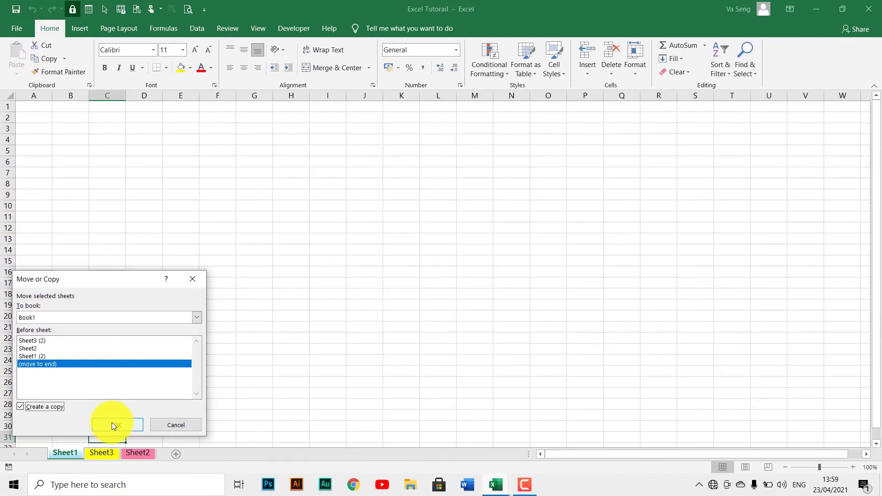
click(244, 338)
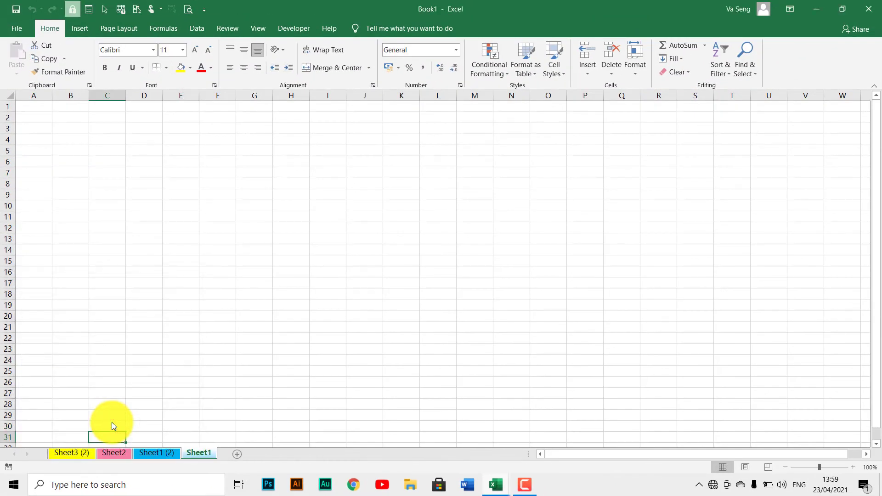